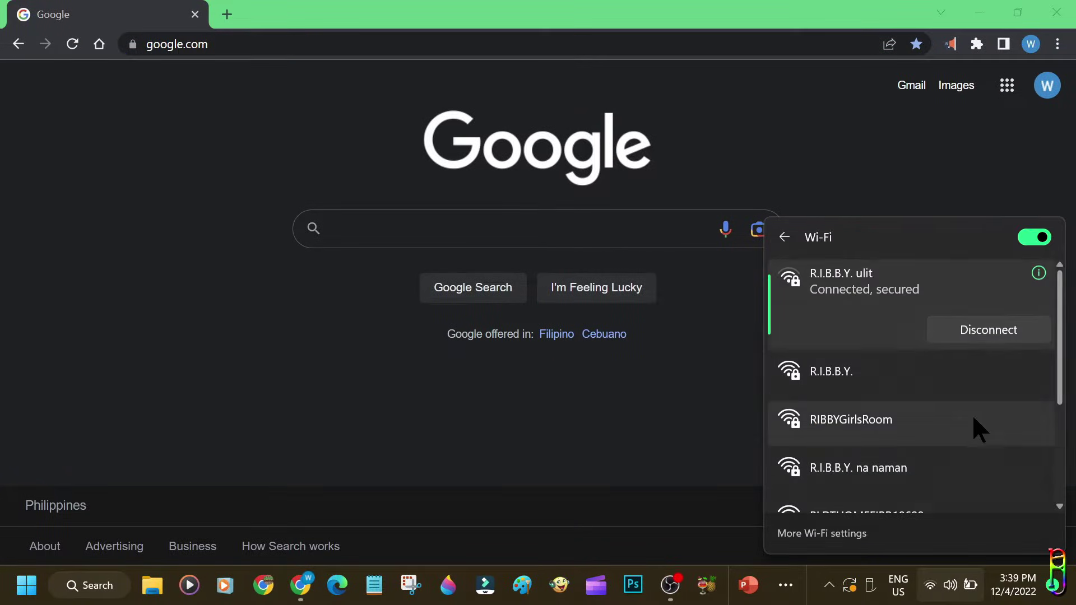
# Join the PLDTHOMEFIBR18698 Wi-Fi network by pasting its network security key
pyautogui.scroll(-1, 973, 417)
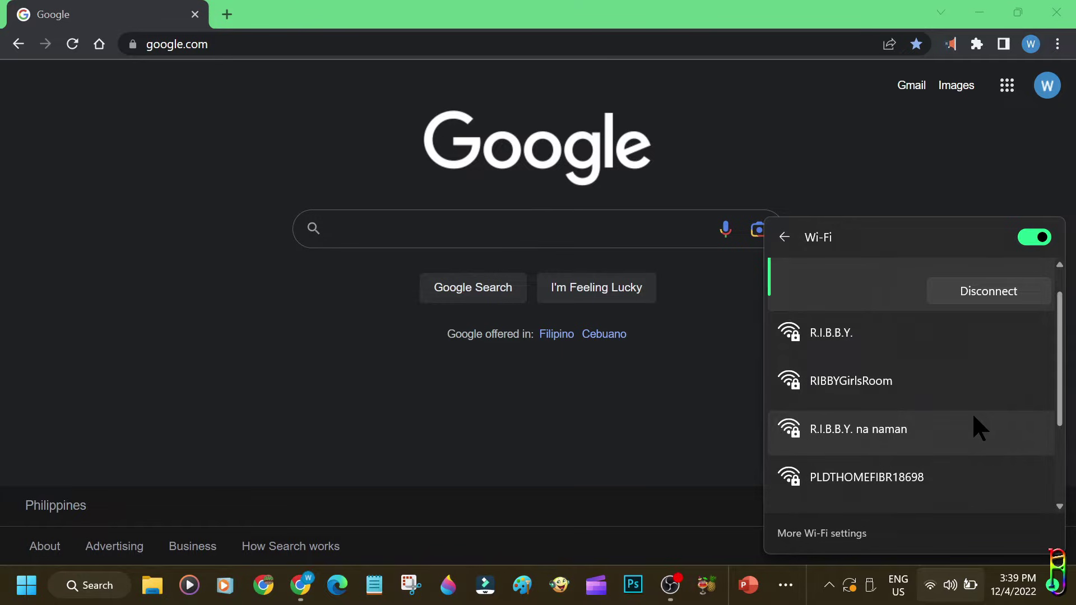
pyautogui.scroll(-1, 972, 412)
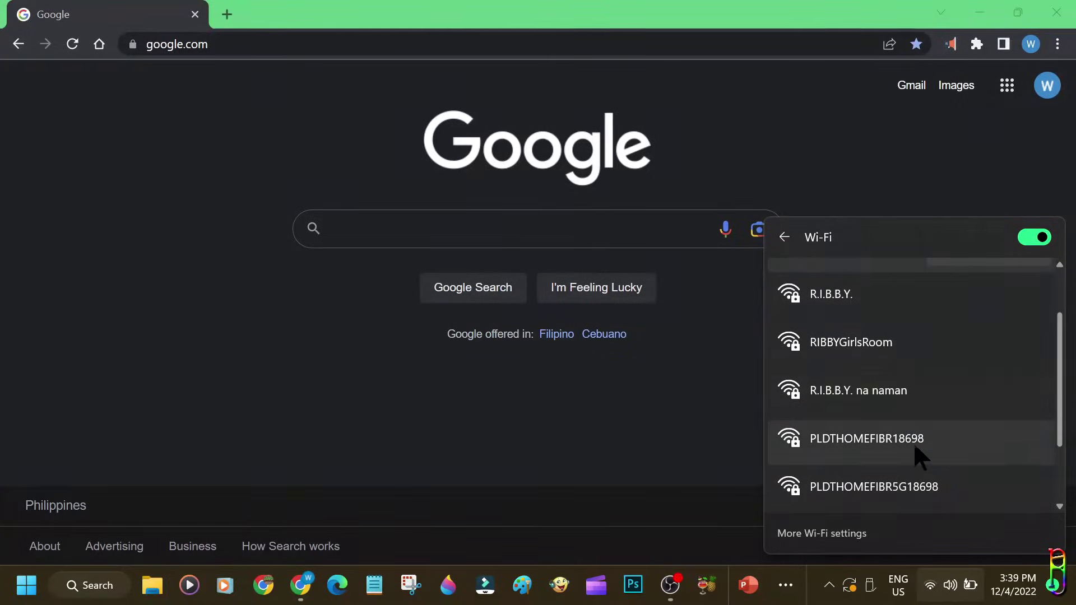
pyautogui.click(912, 443)
pyautogui.scroll(-1, 952, 426)
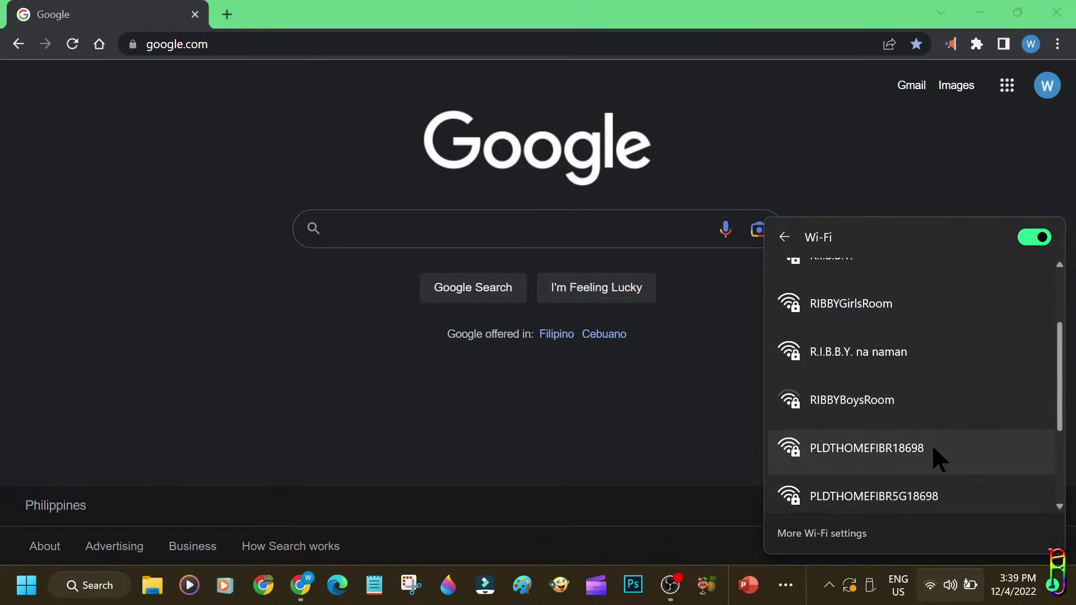
pyautogui.click(934, 449)
pyautogui.click(981, 479)
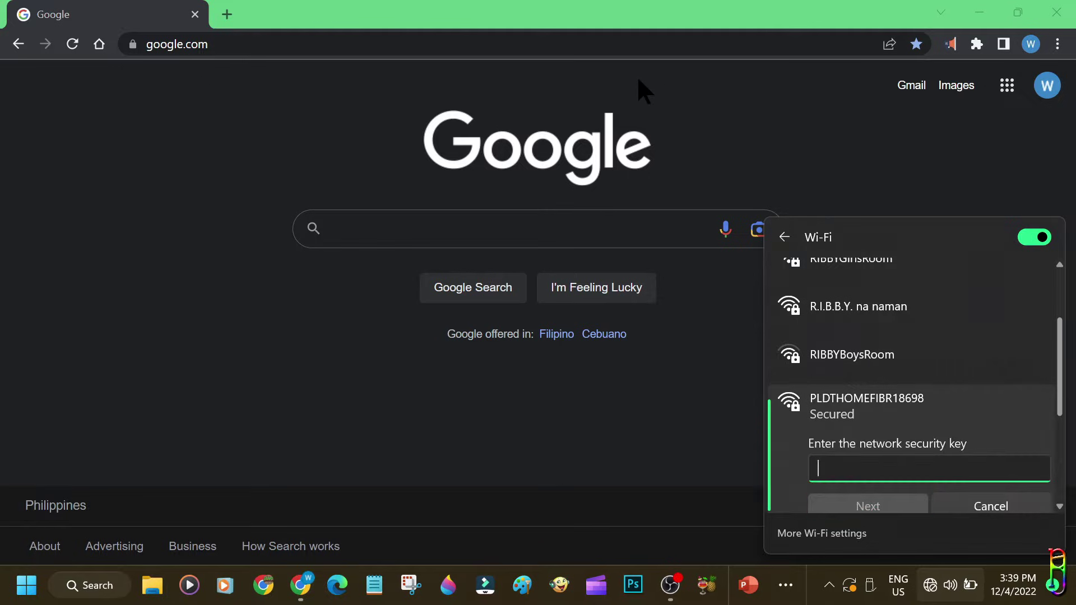
pyautogui.hotkey('ctrl', 'v')
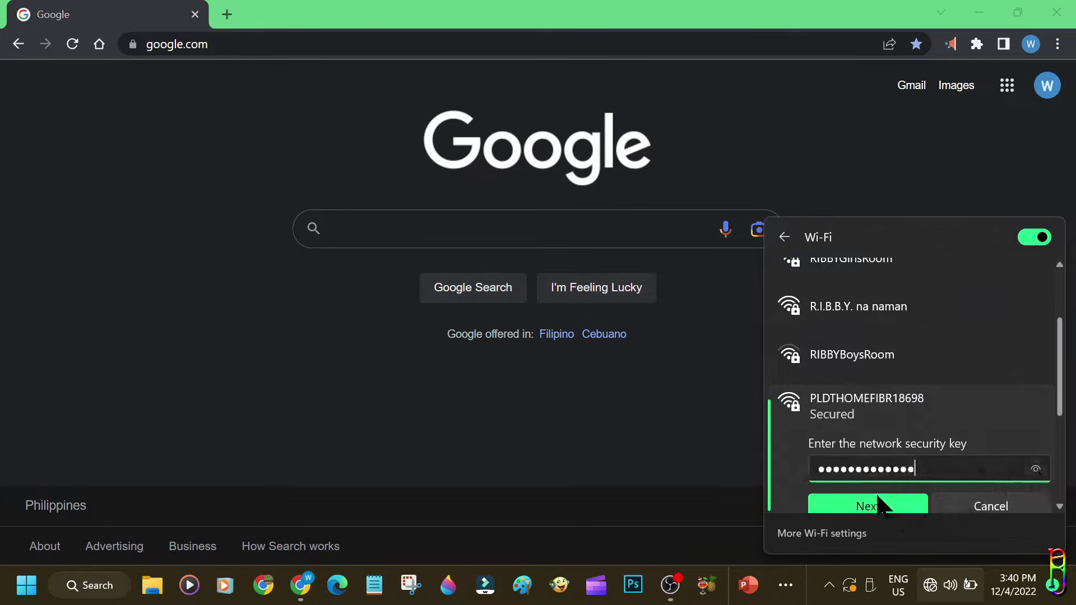
pyautogui.click(882, 506)
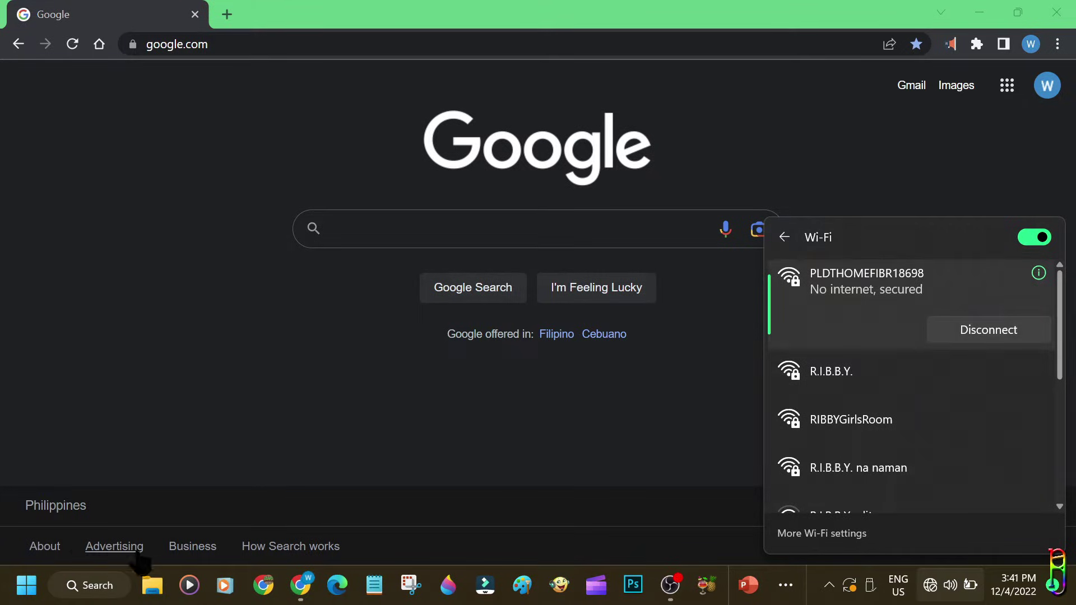
# Launch Command Prompt by searching for cmd in the Start menu
pyautogui.click(301, 384)
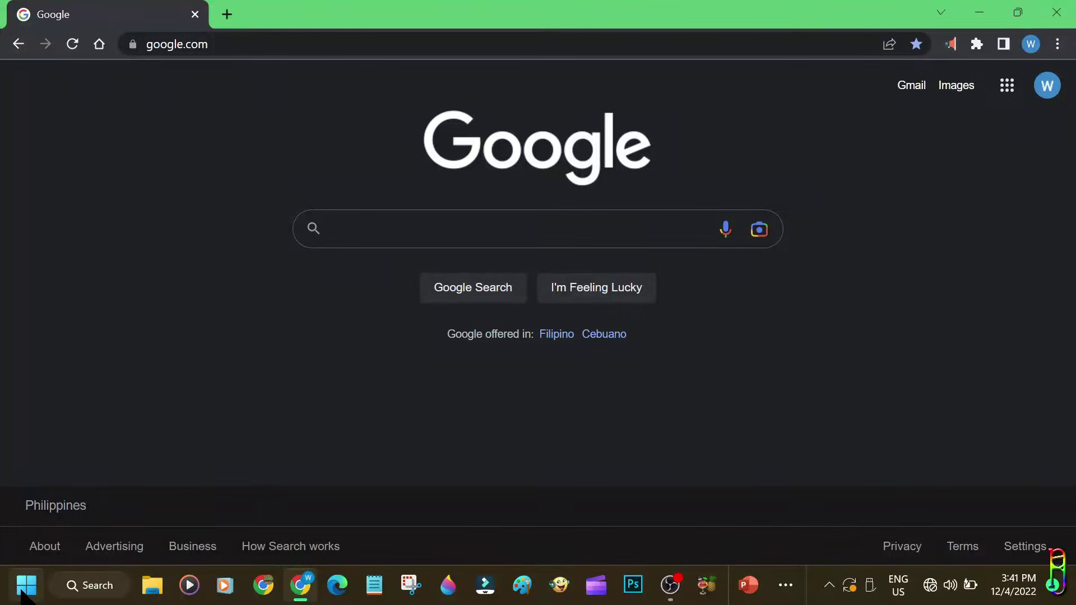
pyautogui.click(26, 586)
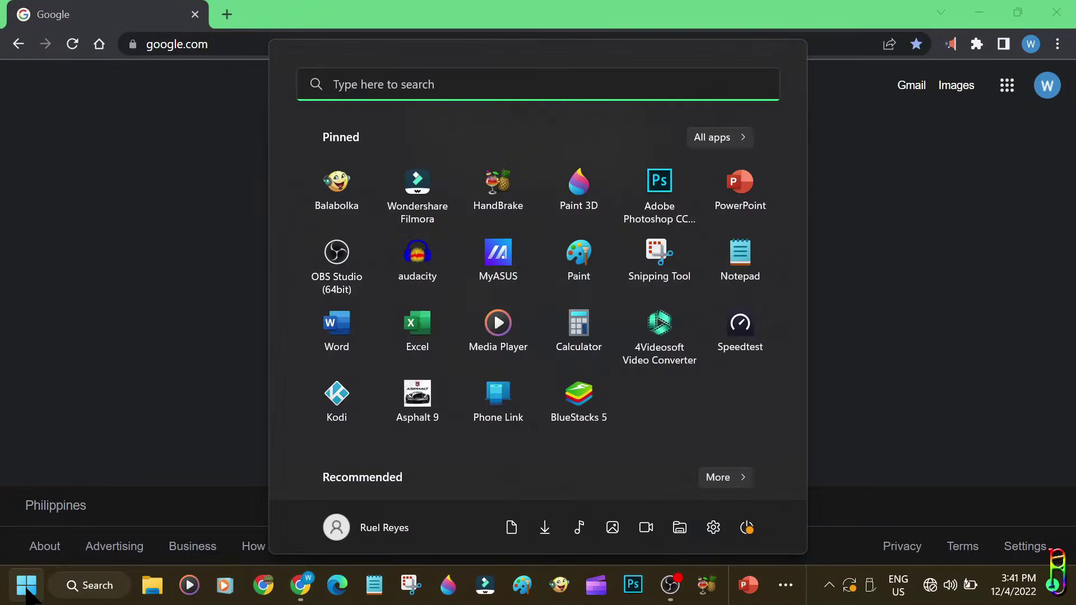
pyautogui.write('cmd')
pyautogui.press('Return')
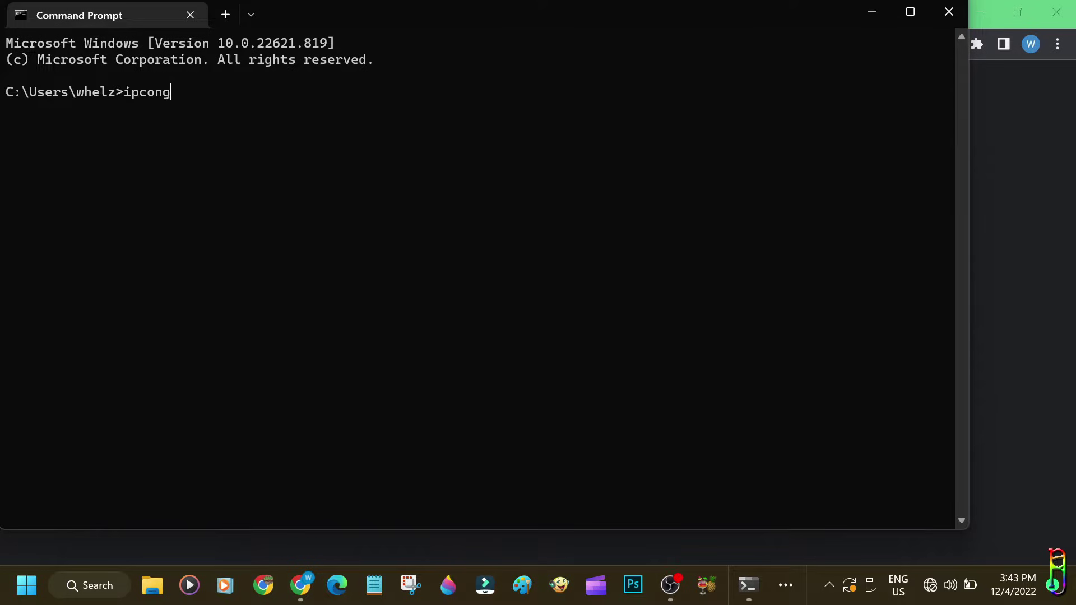
# Run ipconfig and select the Default Gateway address 192.168.1.1
pyautogui.press('Return')
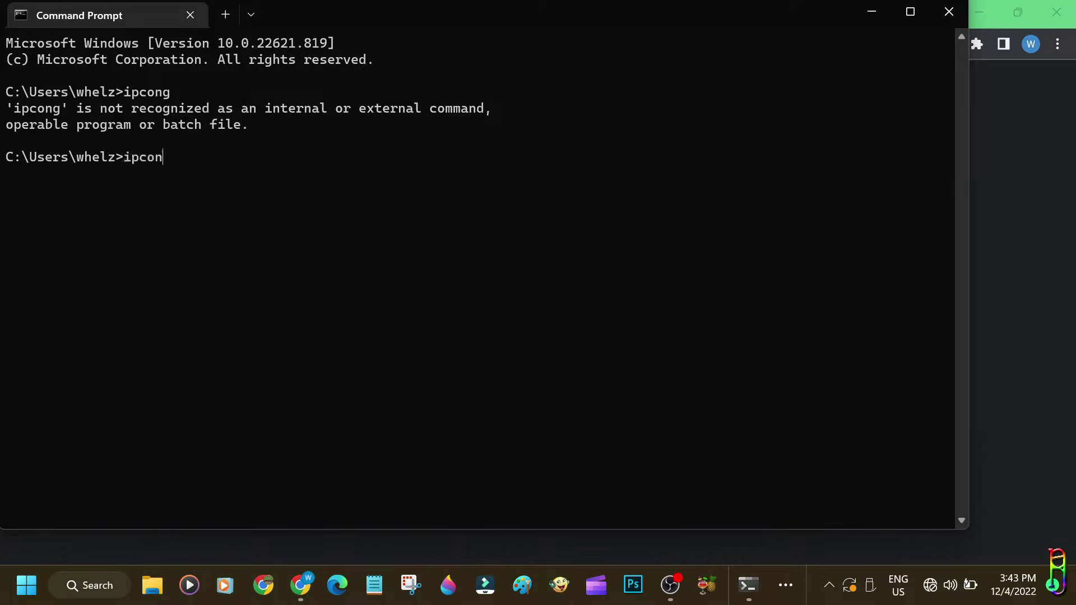
pyautogui.write('ipconfig')
pyautogui.press('Return')
pyautogui.moveTo(312, 394); pyautogui.dragTo(375, 397)
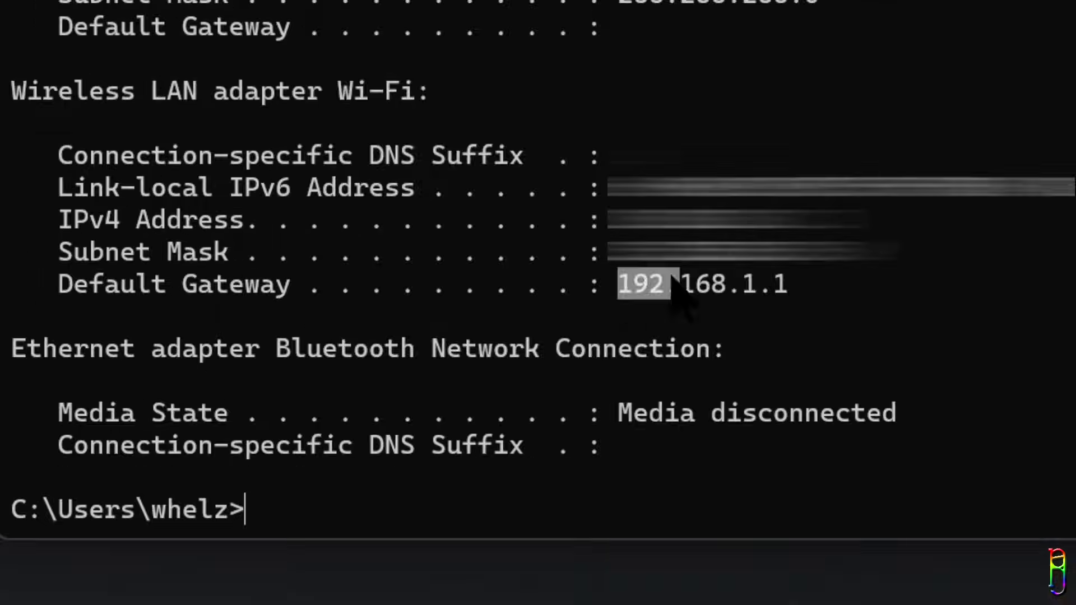
pyautogui.moveTo(740, 273); pyautogui.dragTo(779, 275)
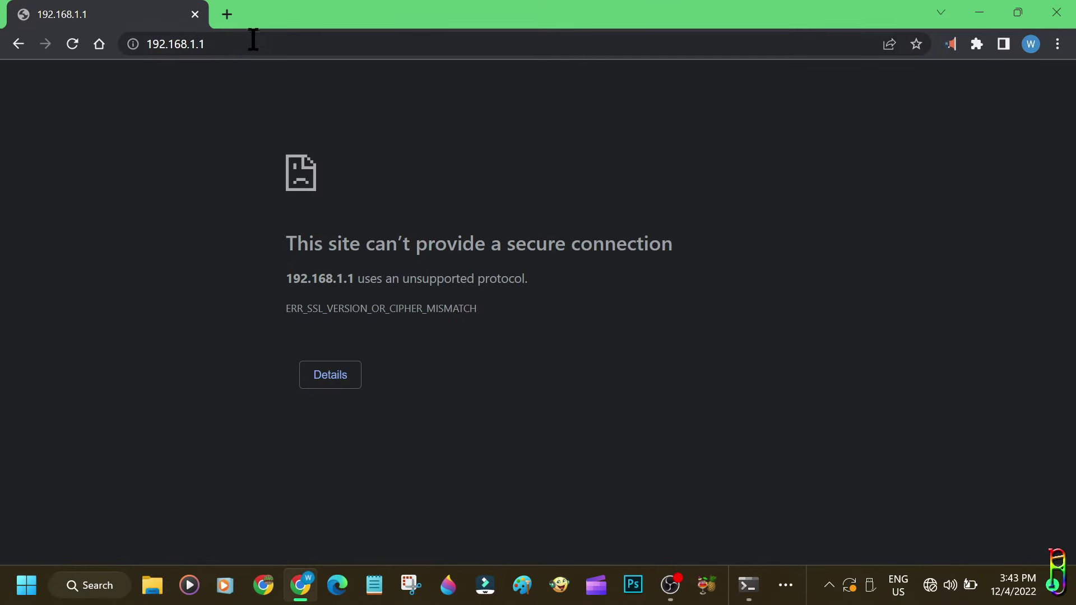
pyautogui.click(253, 41)
pyautogui.hotkey('ctrl', 'c')
pyautogui.press('Return')
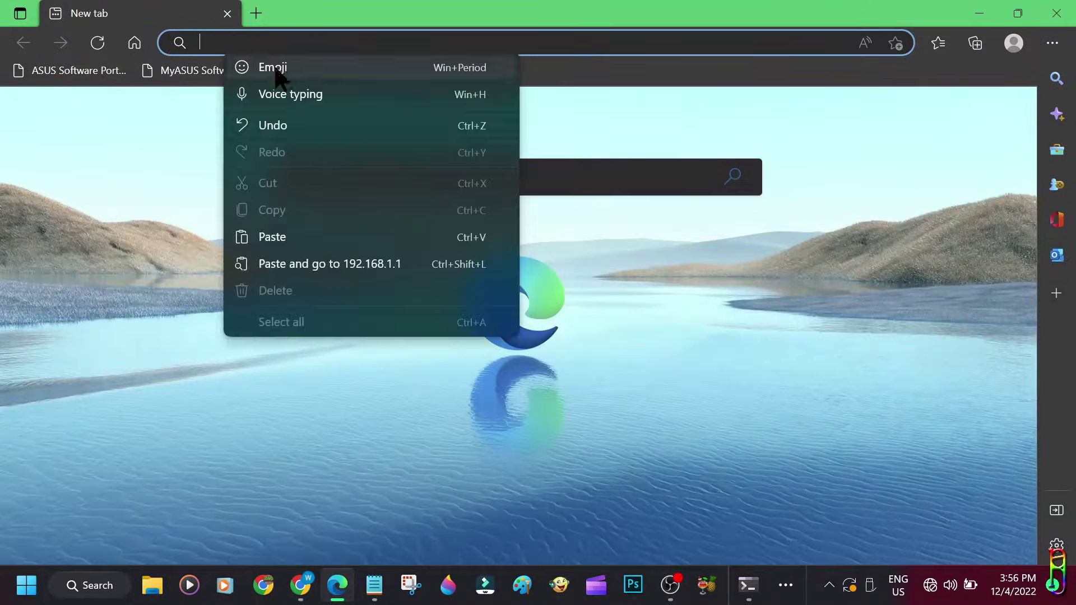
pyautogui.click(280, 233)
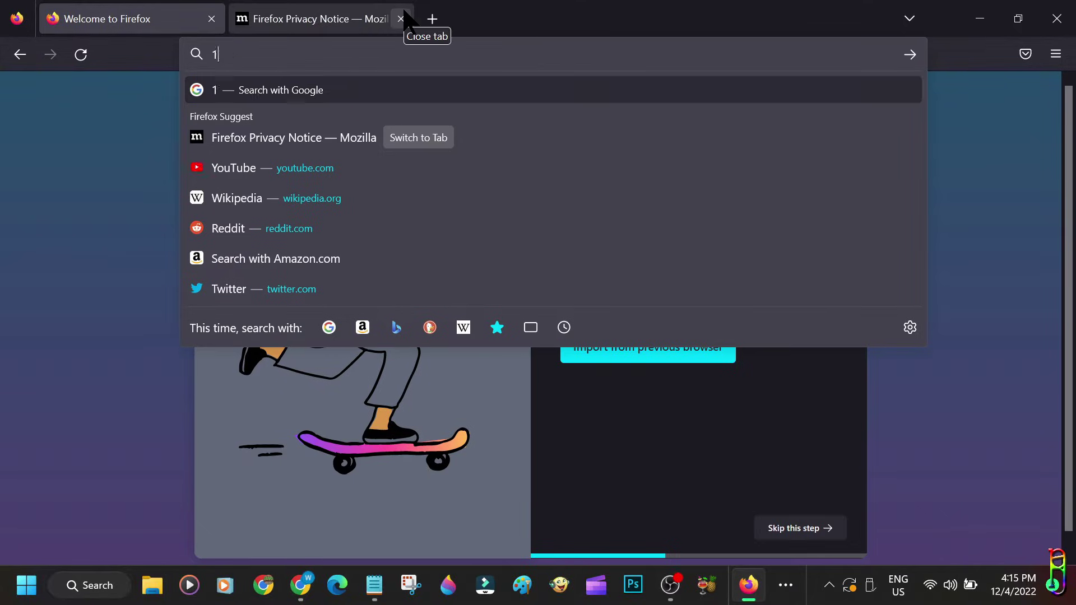
# Enter 192.168.1.1 in Firefox's address bar to reach the router
pyautogui.write('8.1.1')
pyautogui.press('Return')
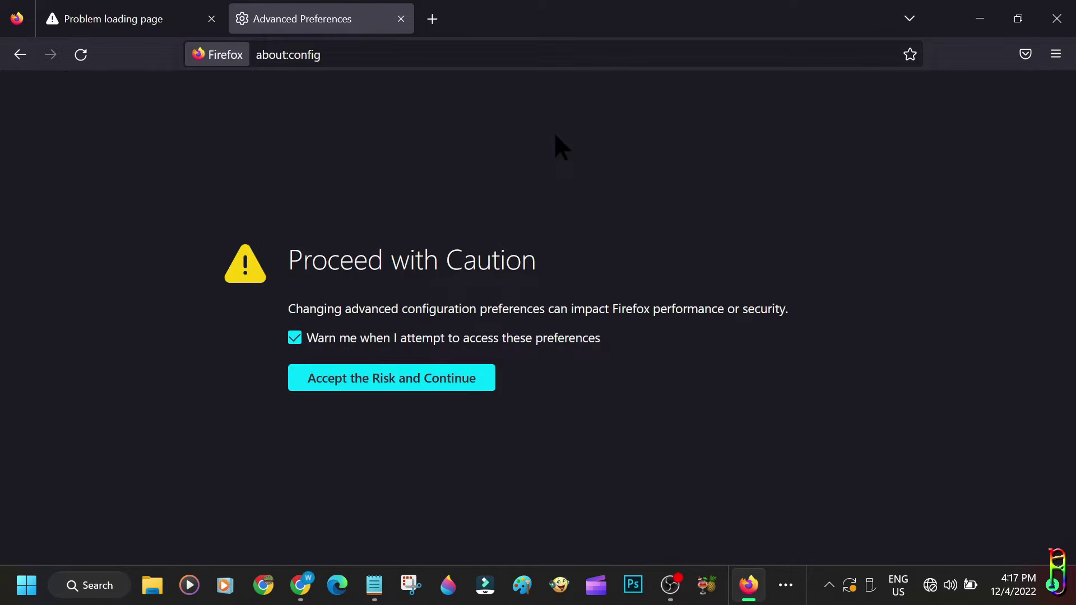
# Accept the about:config warning, filter by tls, and set security.tls.version.min to 1
pyautogui.click(396, 379)
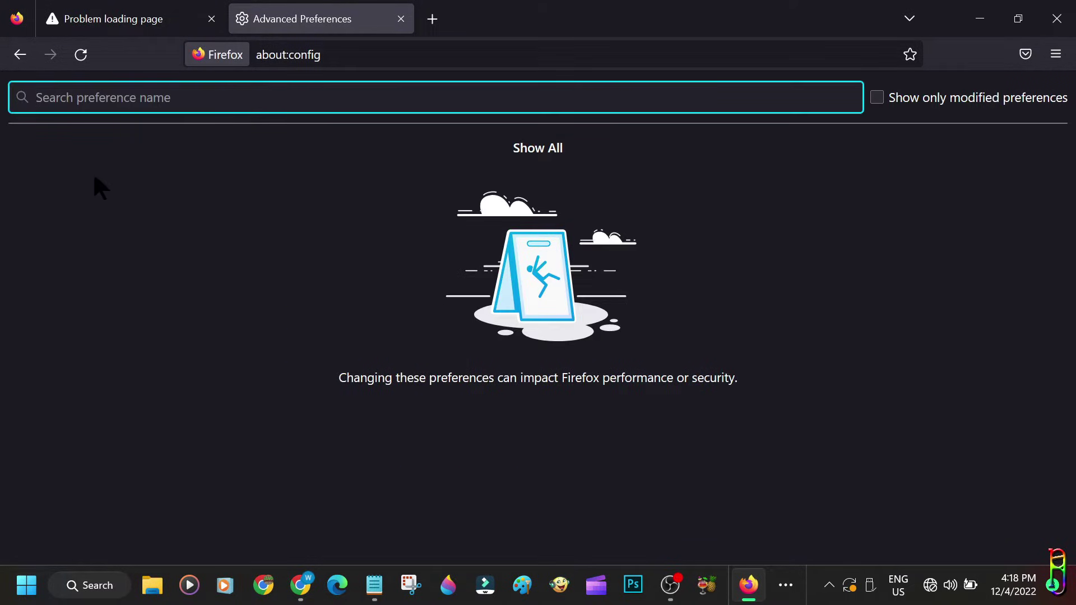
pyautogui.write('tls')
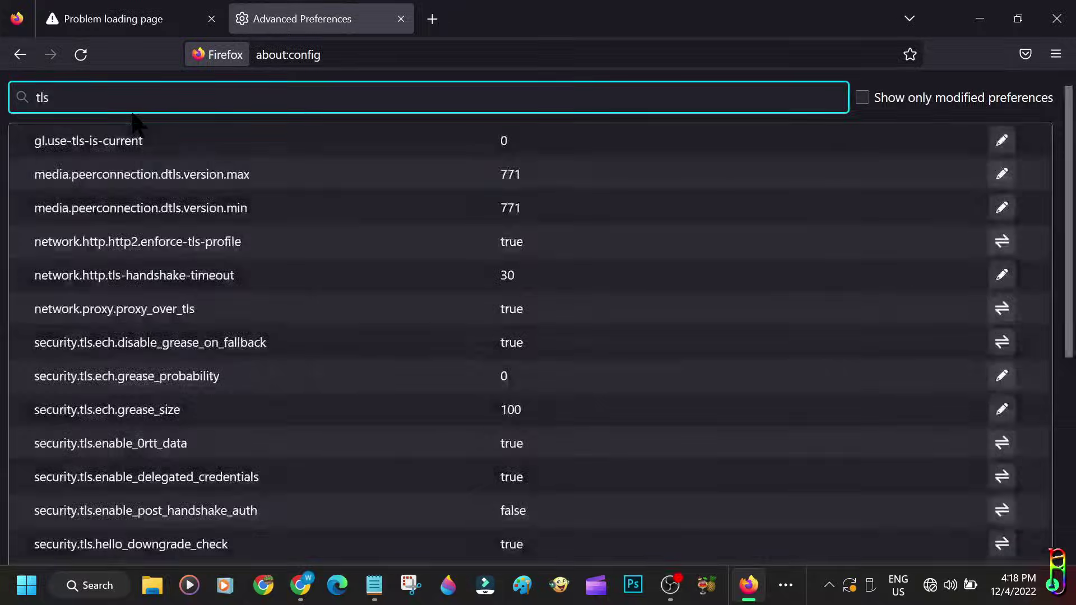
pyautogui.scroll(-5, 413, 374)
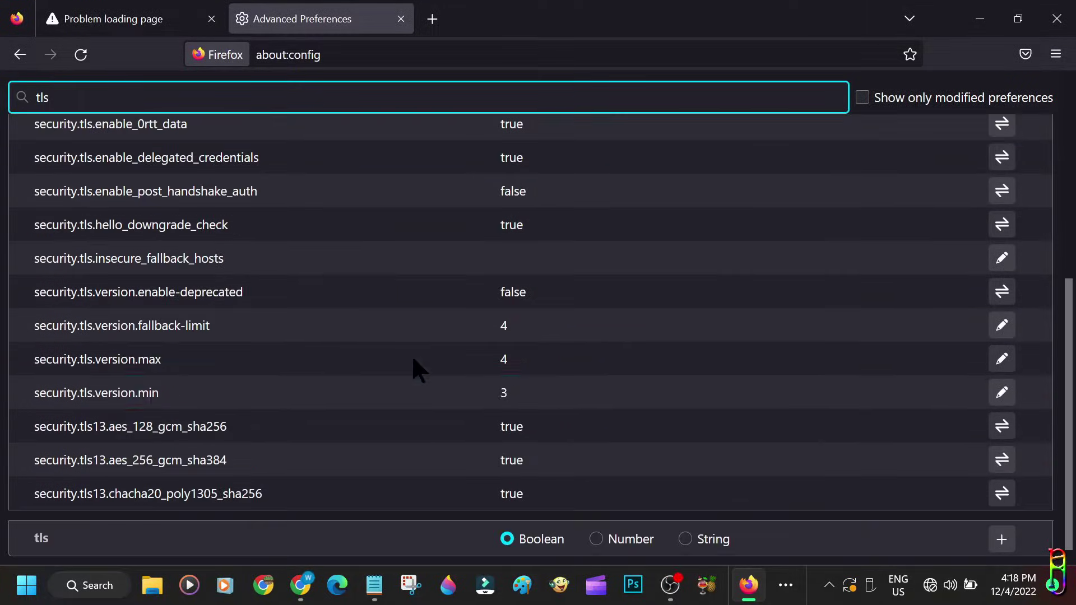
pyautogui.click(1001, 396)
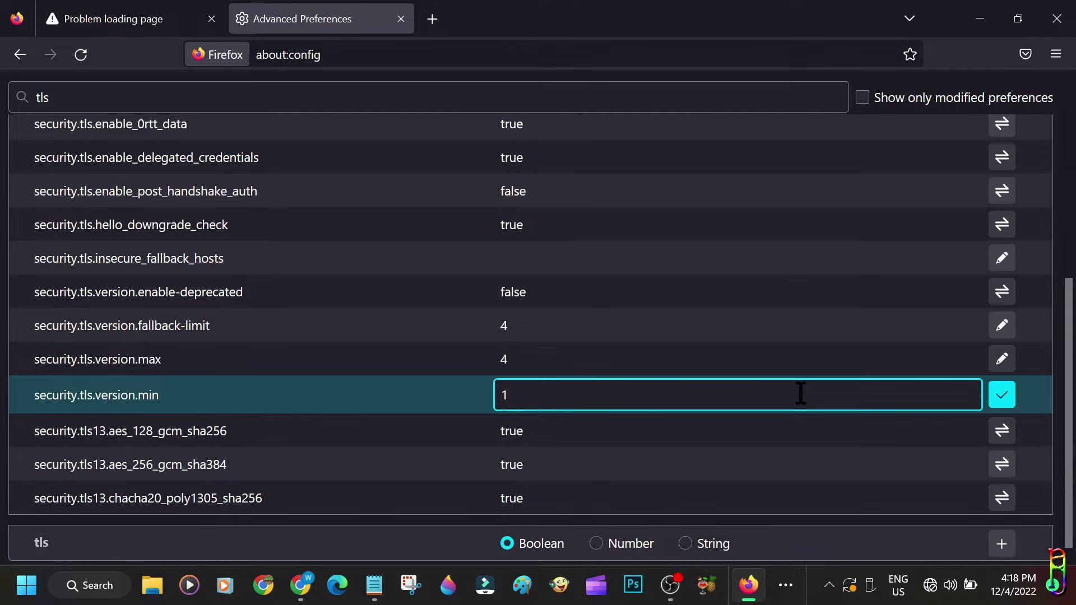
pyautogui.press('Return')
pyautogui.click(1002, 359)
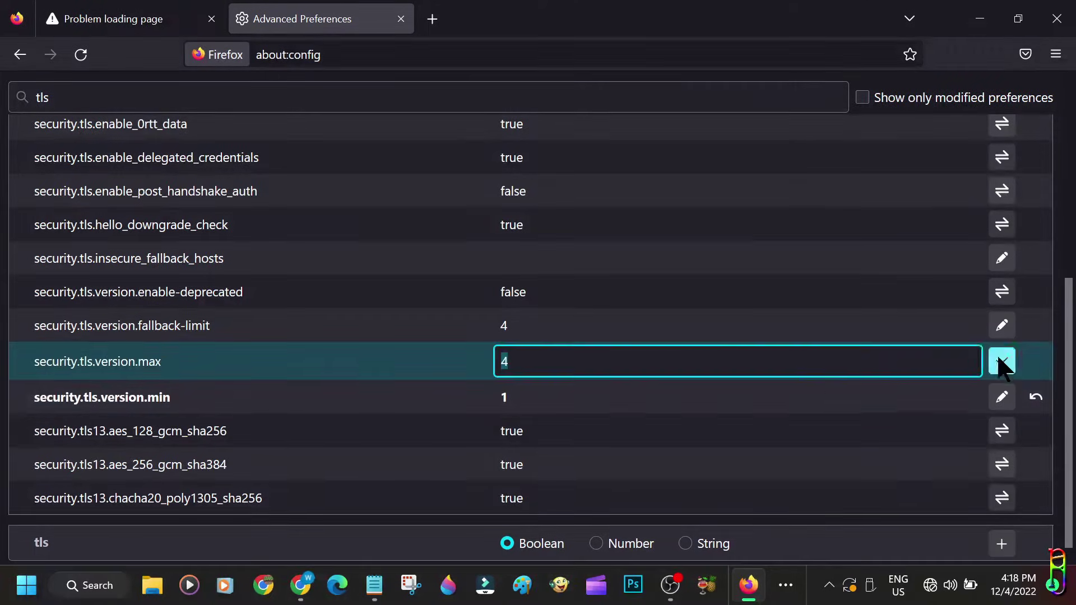
# Save security.tls.version.max as 3, retry 192.168.1.1, and accept the self-signed certificate
pyautogui.press('Return')
pyautogui.click(135, 19)
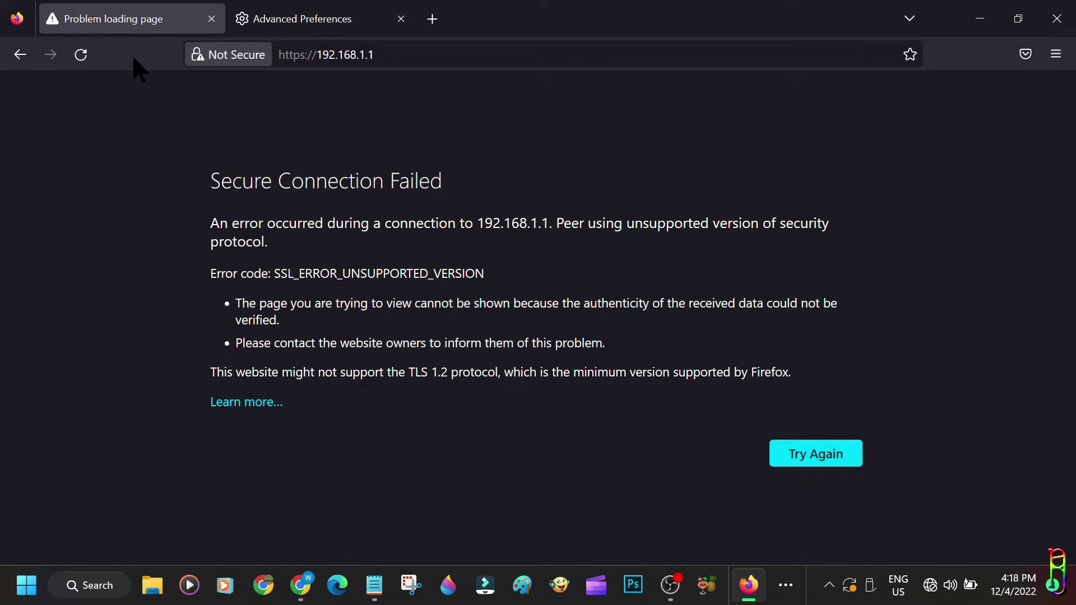
pyautogui.click(81, 55)
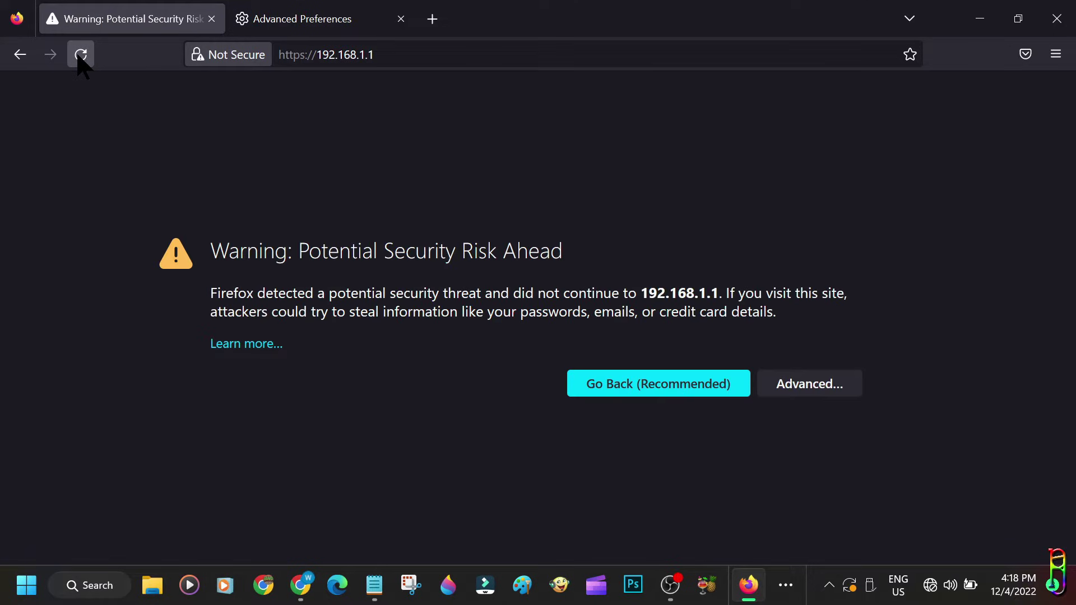
pyautogui.click(800, 384)
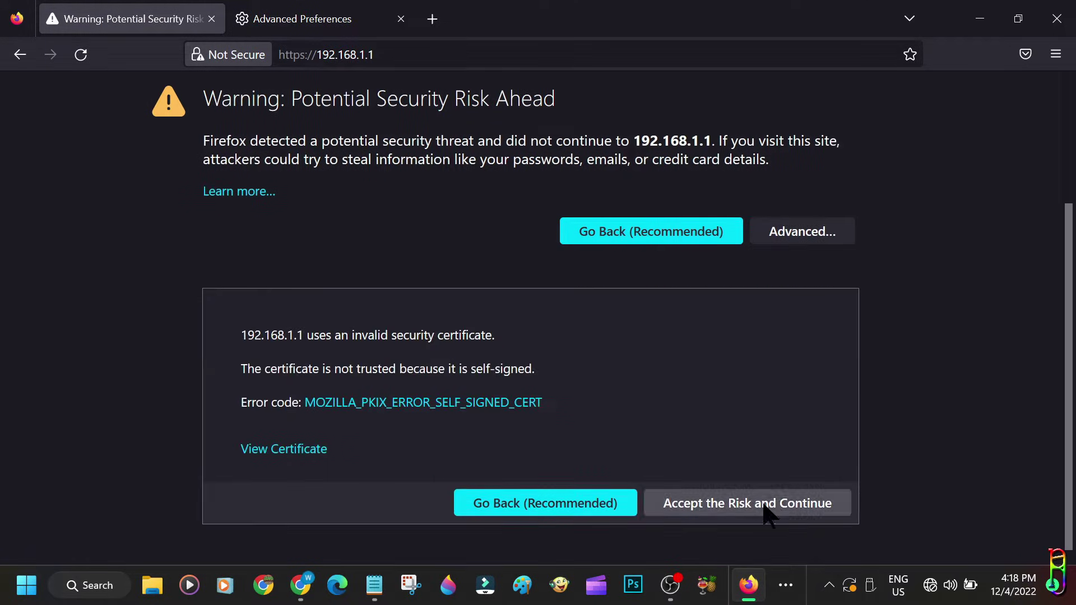
pyautogui.click(764, 503)
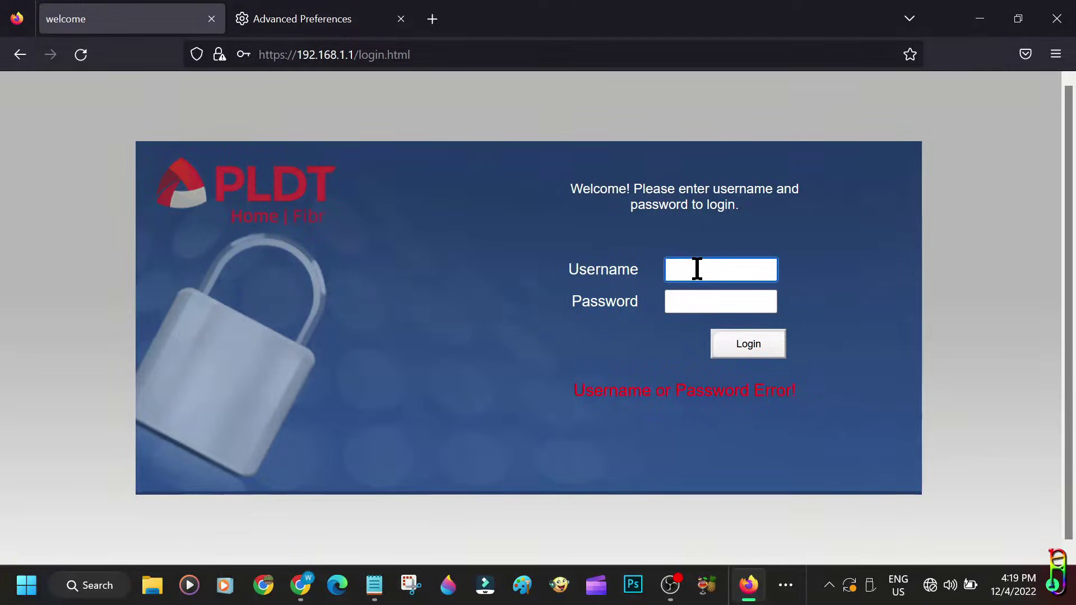
# Sign in to the router admin as admin with the password, declining to save the login
pyautogui.write('admin')
pyautogui.press('Tab')
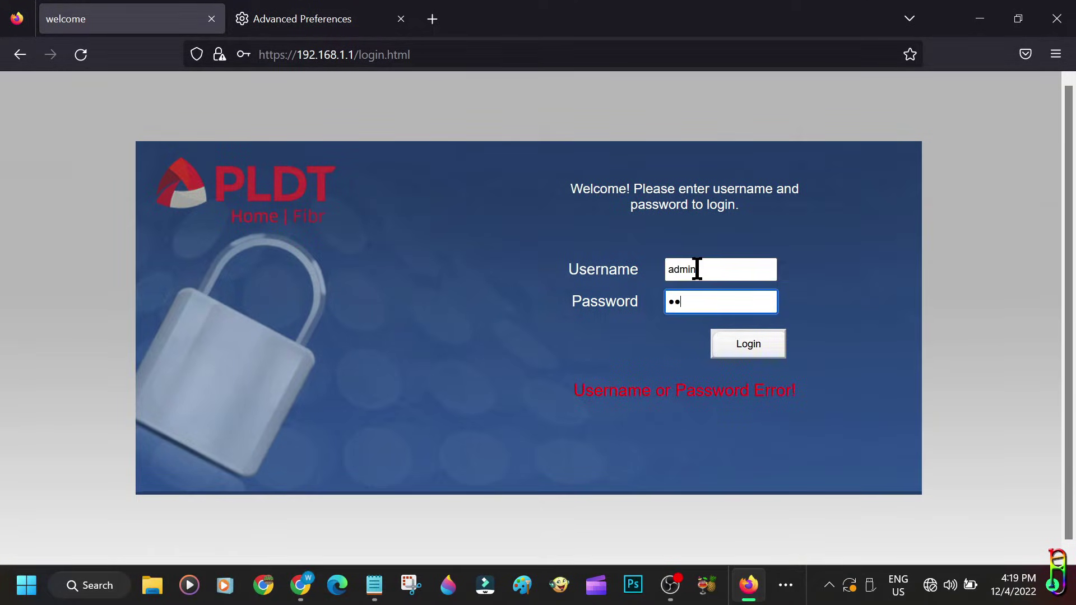
pyautogui.press('Return')
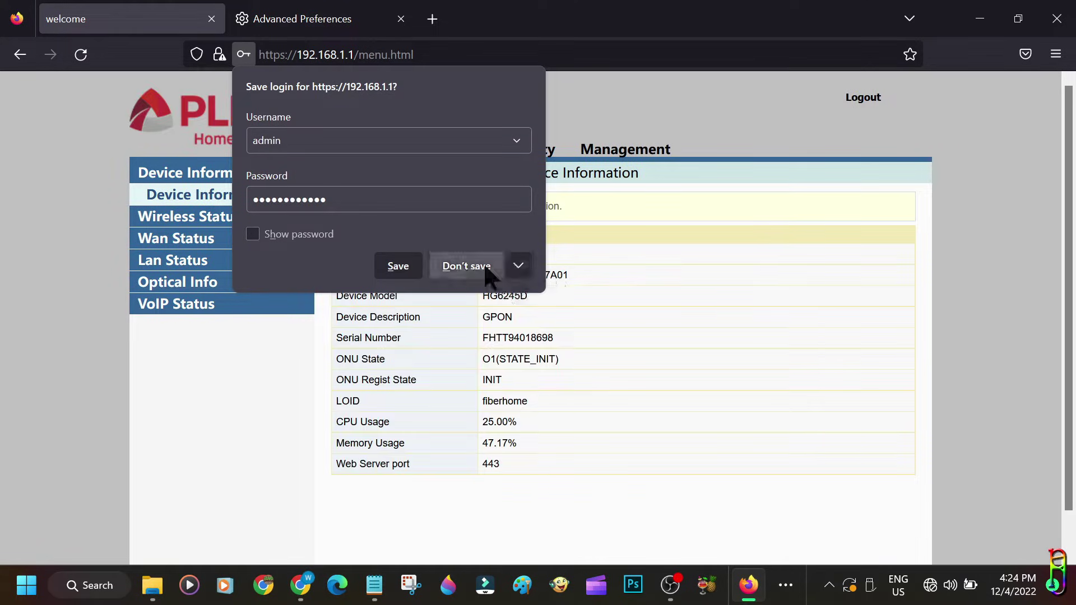
pyautogui.click(466, 266)
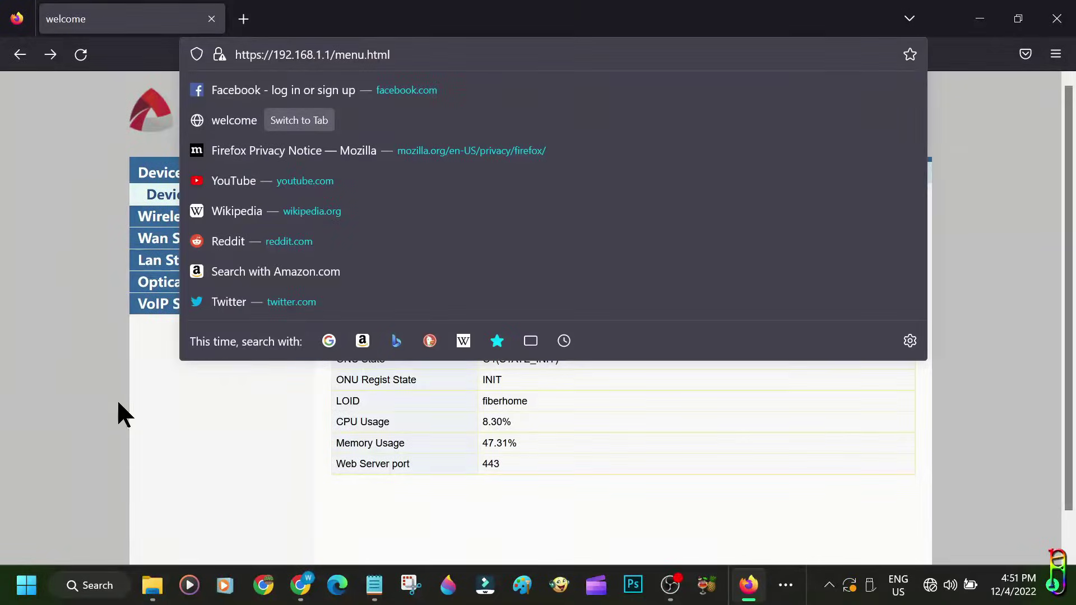
pyautogui.click(206, 370)
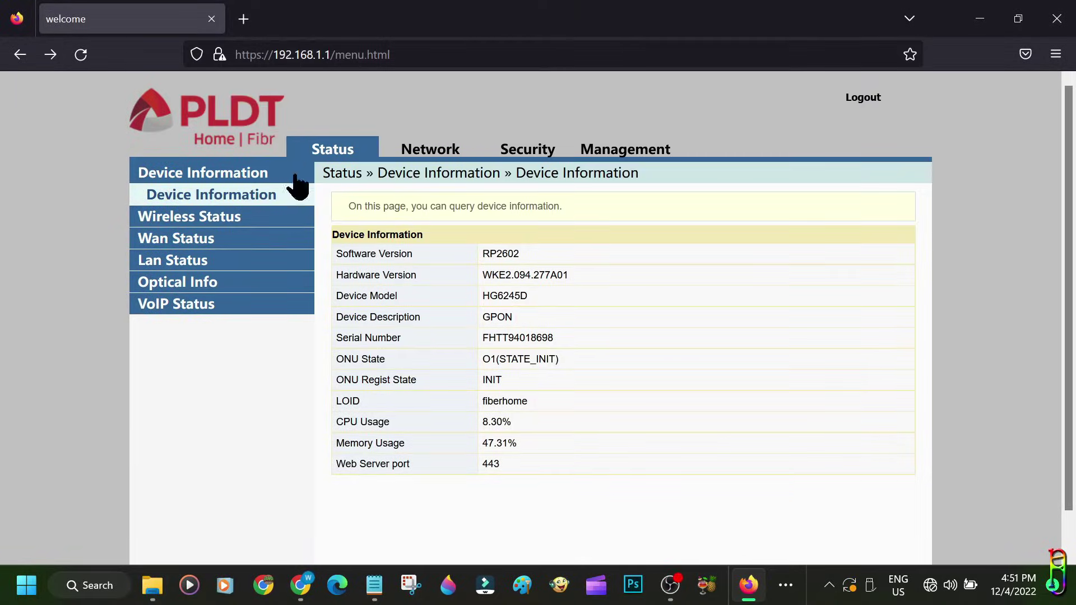
# View the Wlan Basic wireless settings, then log out of the router admin
pyautogui.click(397, 150)
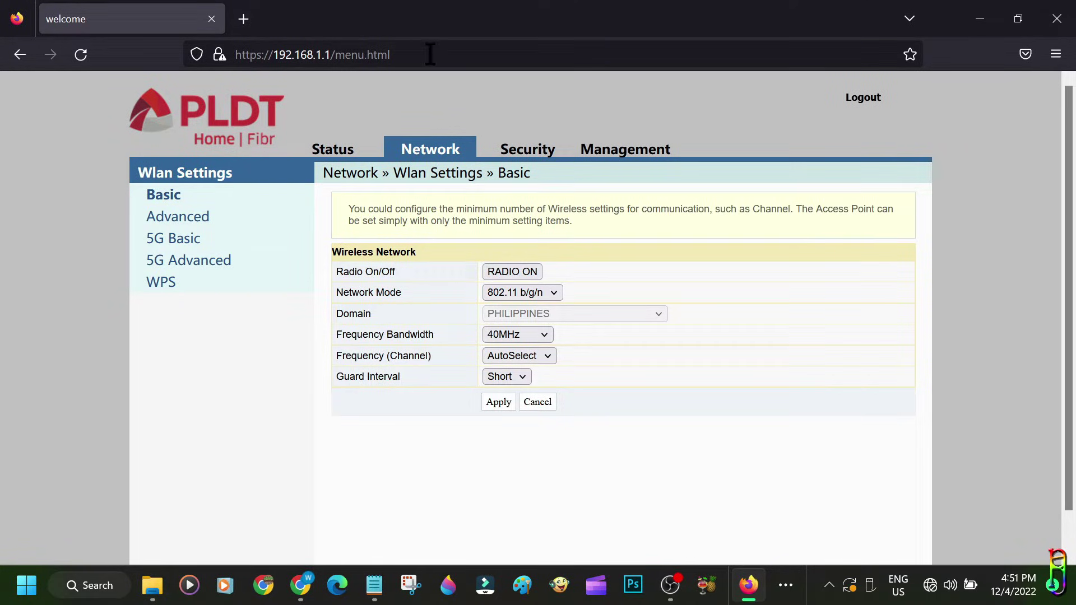
pyautogui.click(863, 99)
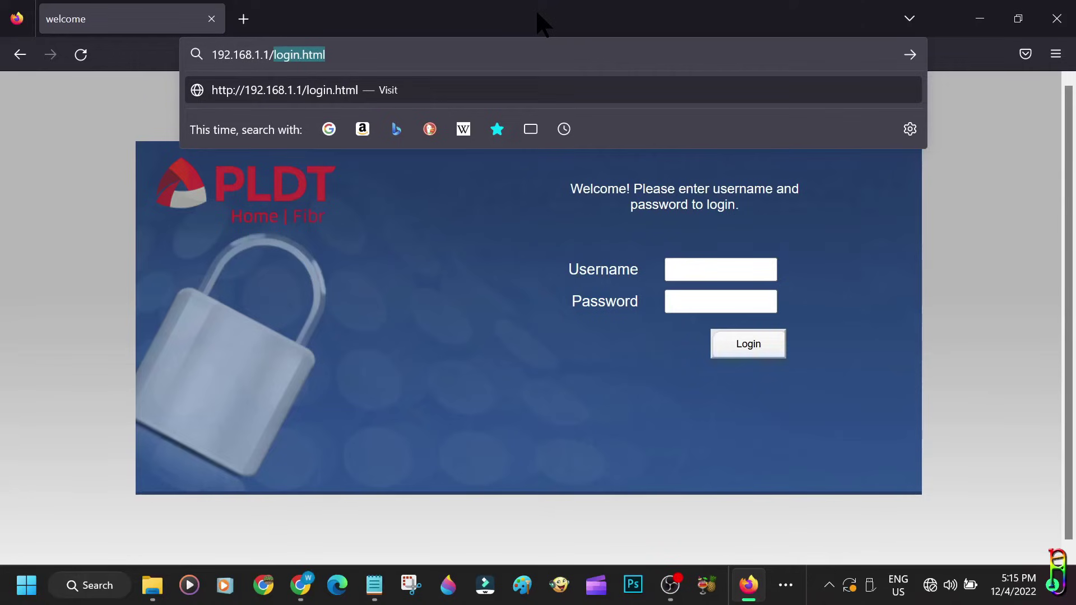
pyautogui.write('fh')
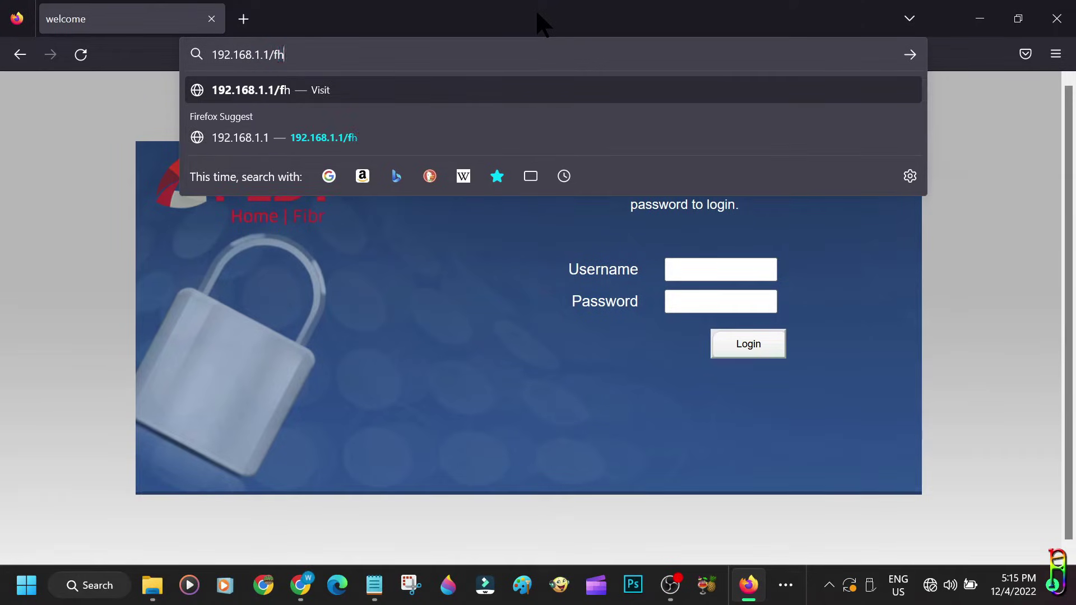
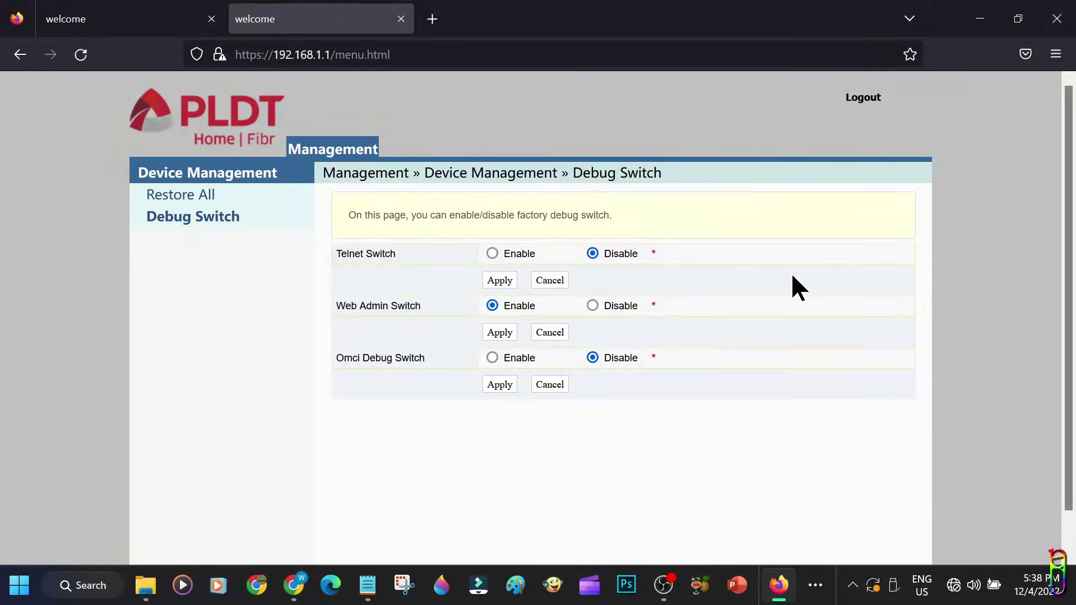
# Set the Omci Debug switch to Enable and apply the setting
pyautogui.click(491, 357)
pyautogui.click(492, 356)
pyautogui.click(499, 384)
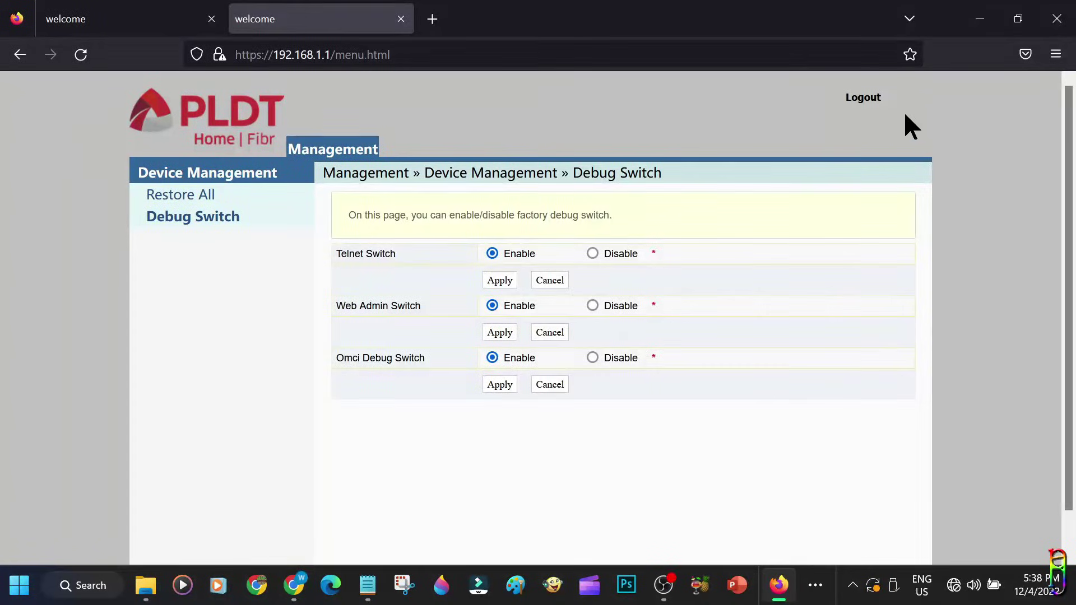
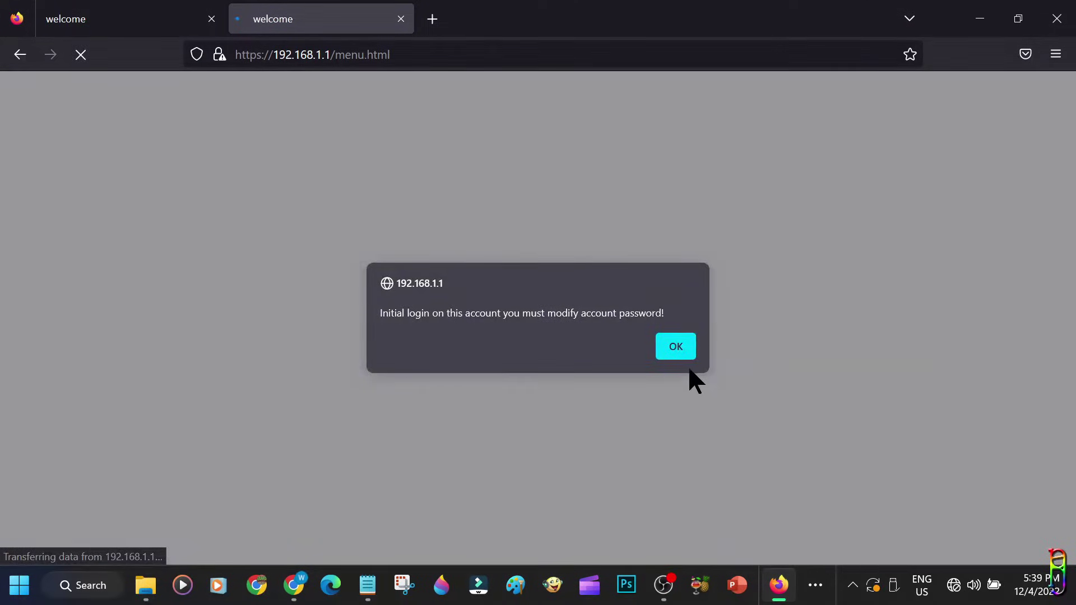
# Dismiss the password-change notice, save a new admin password, and log back in with it
pyautogui.click(676, 346)
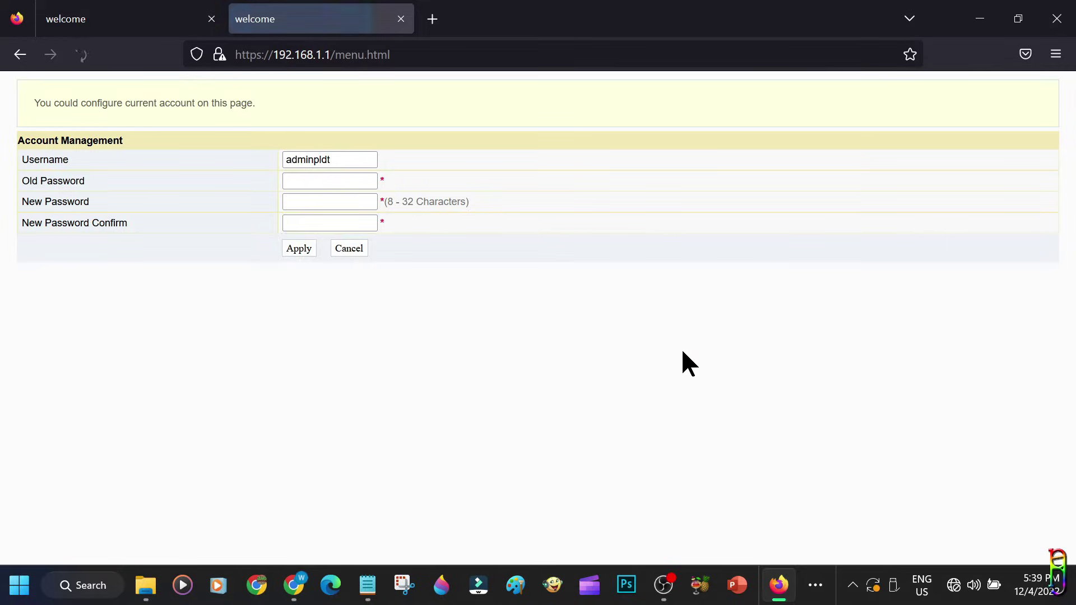
pyautogui.click(300, 248)
pyautogui.click(552, 155)
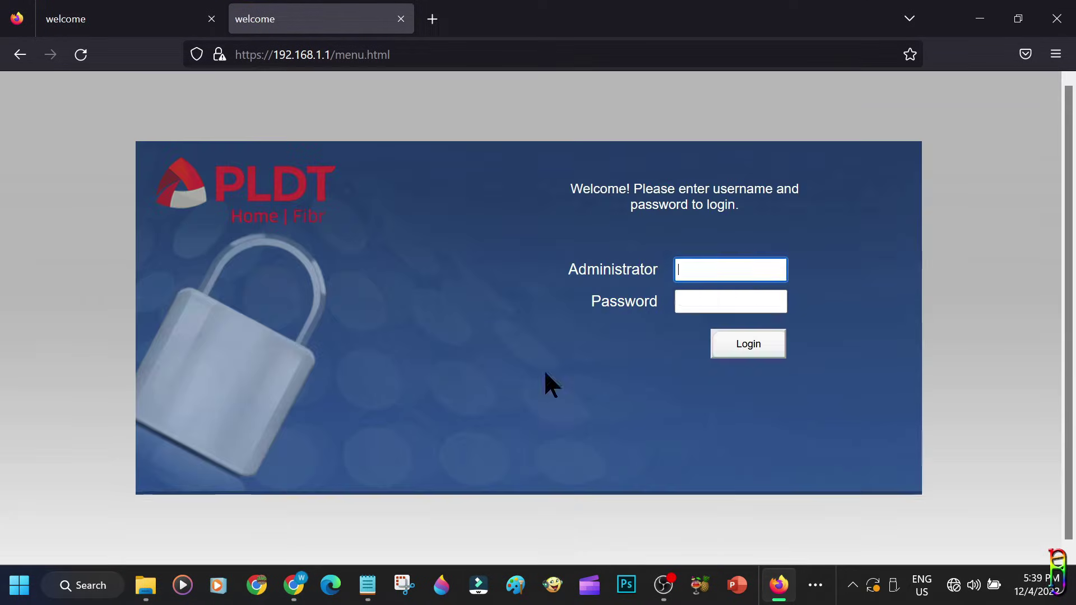
pyautogui.click(750, 264)
pyautogui.press('Return')
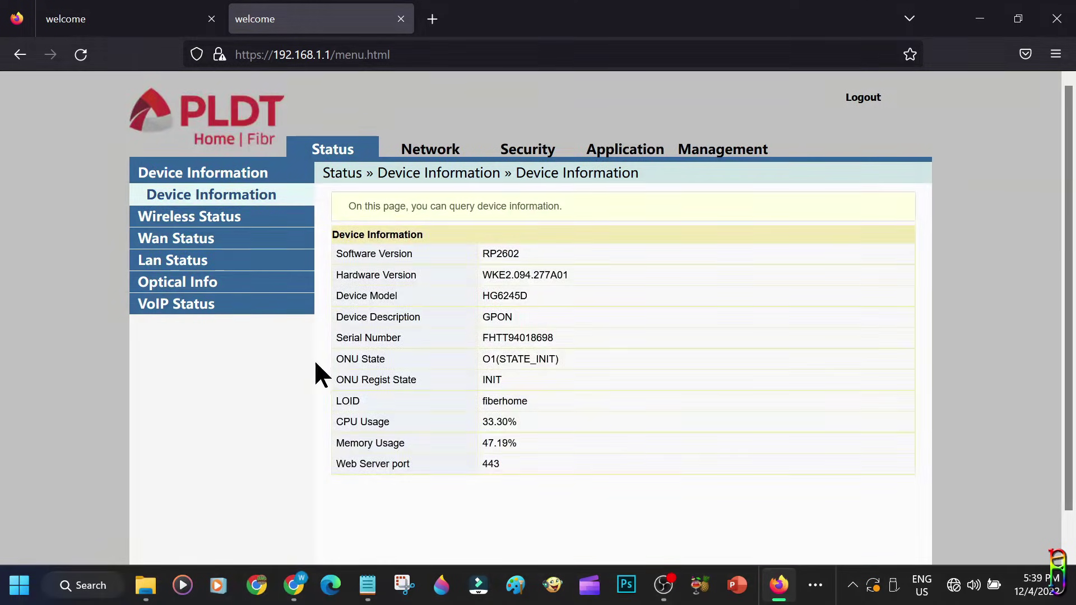
# Under Network, open LAN Settings and change the DHCP Service type from Server to Disable
pyautogui.click(415, 160)
pyautogui.click(193, 303)
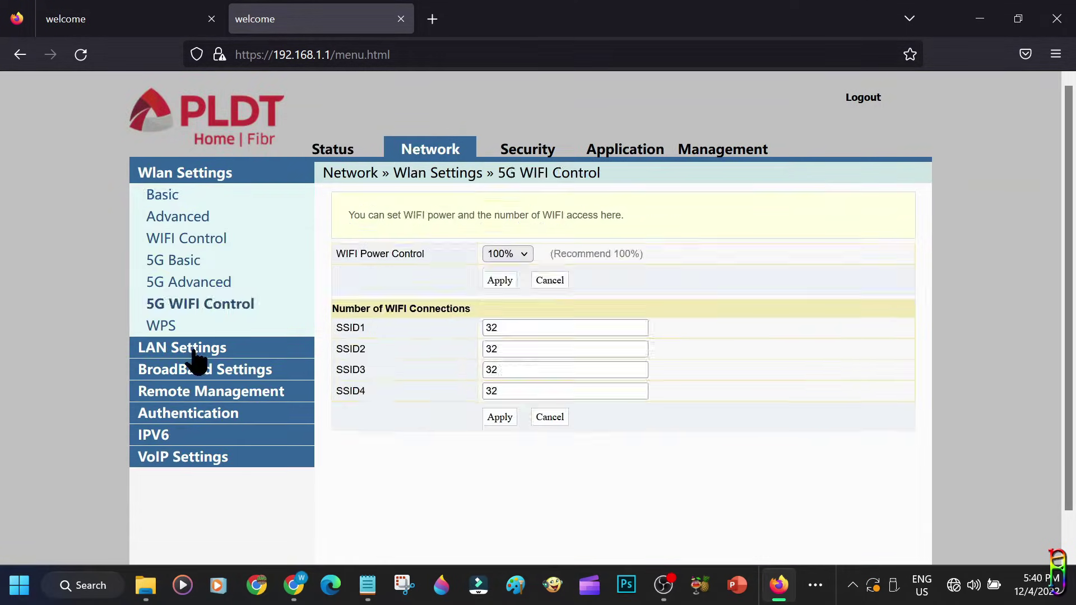
pyautogui.click(192, 348)
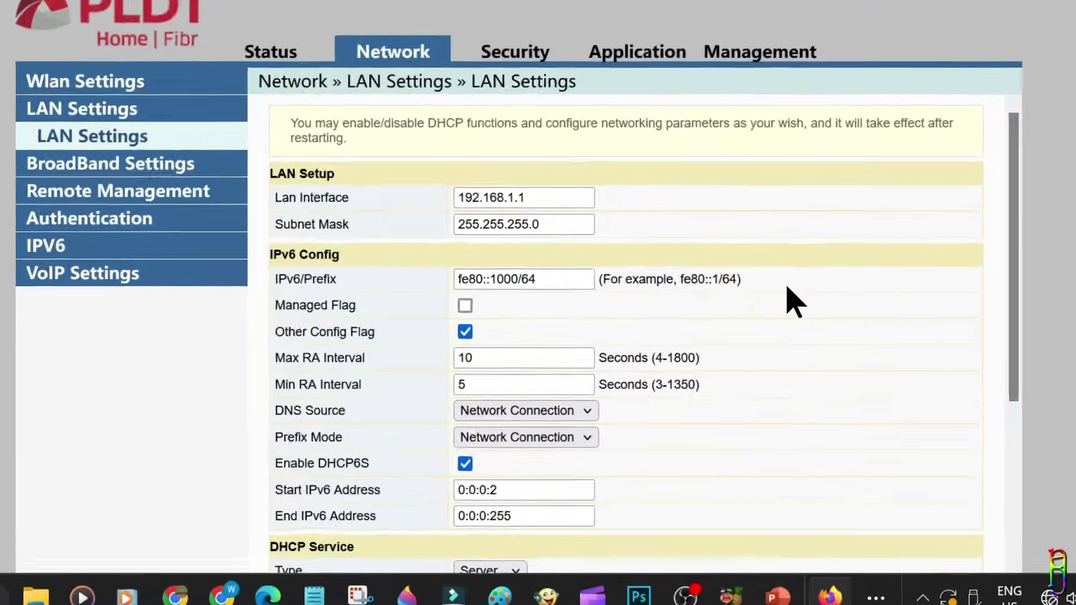
pyautogui.scroll(-5, 750, 322)
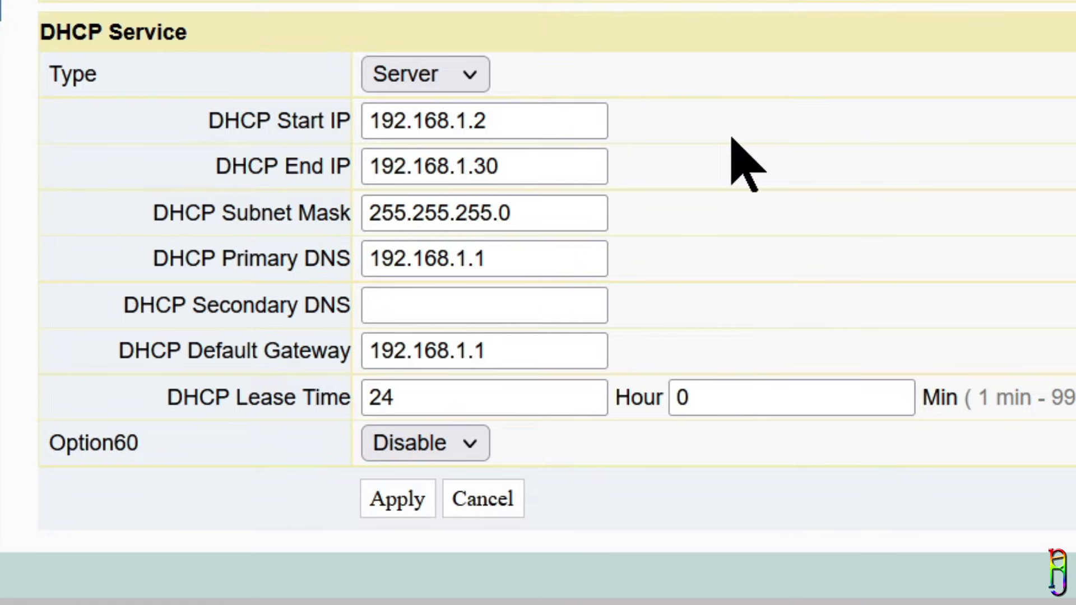
pyautogui.click(469, 78)
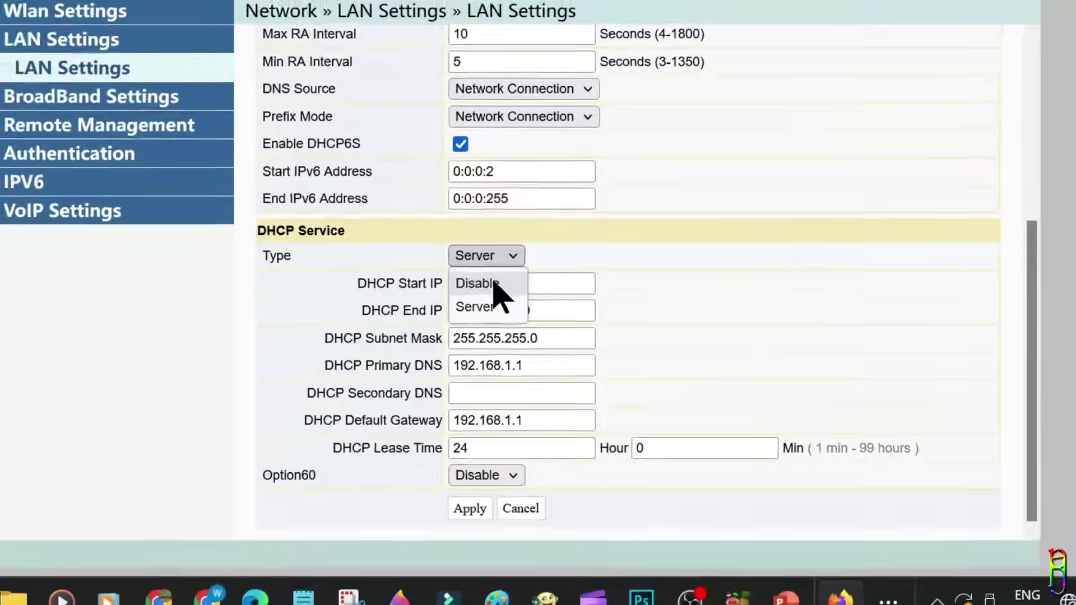
pyautogui.click(494, 284)
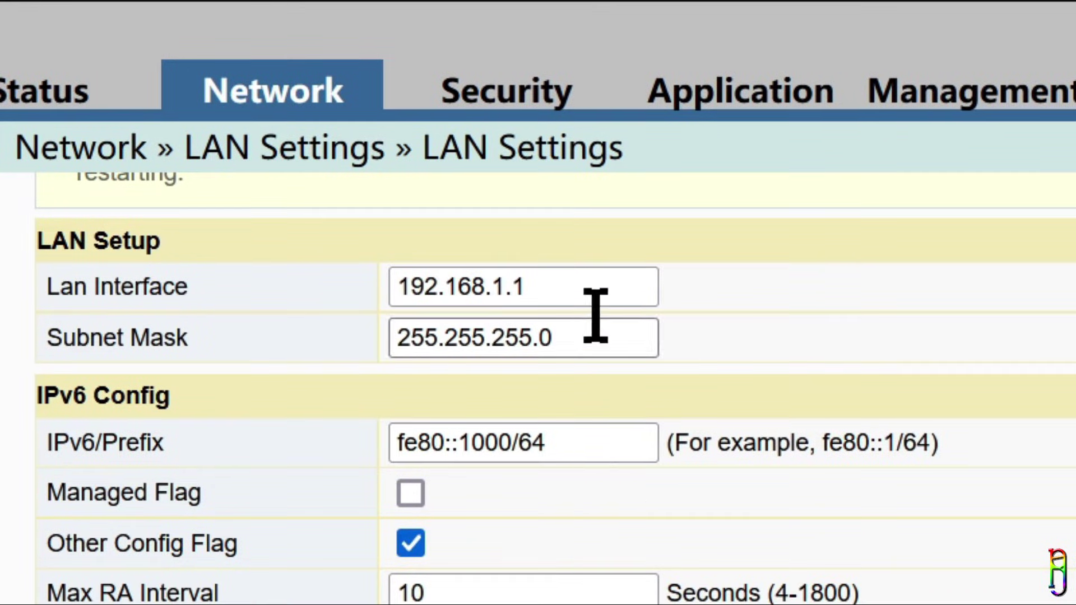
# Enter 192.168.1.111 in the Lan Interface field and apply, triggering the reboot prompt
pyautogui.click(600, 285)
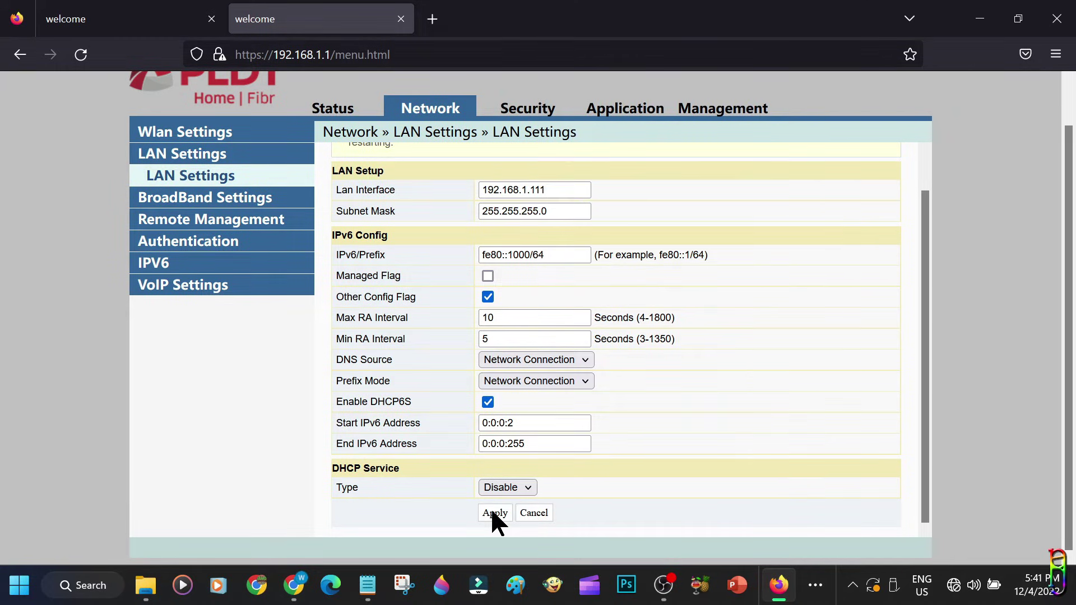
pyautogui.click(493, 512)
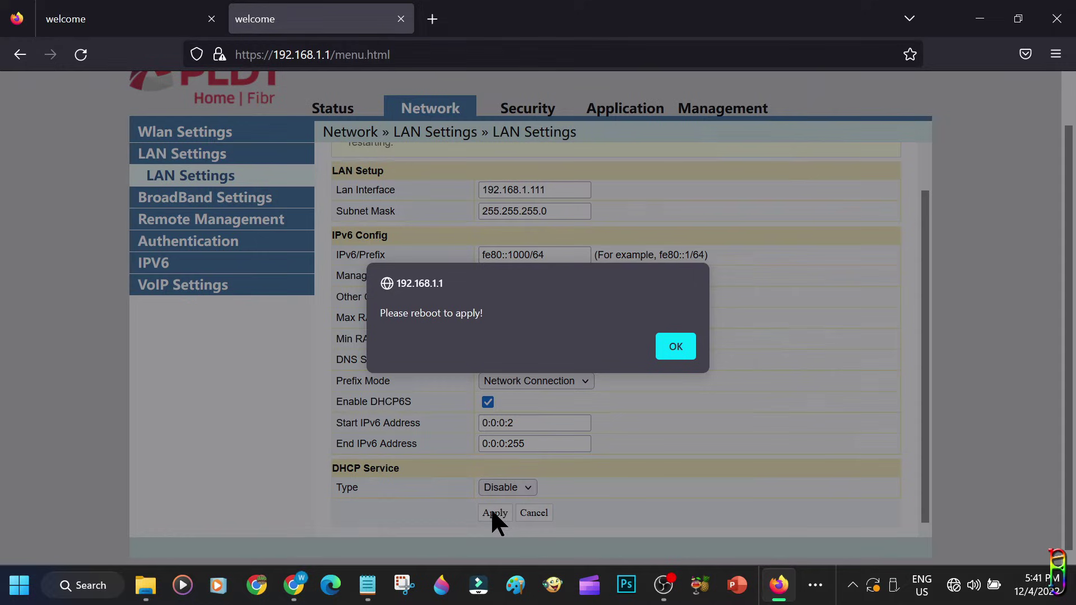
# Acknowledge the 'Please reboot to apply!' alert
pyautogui.click(676, 348)
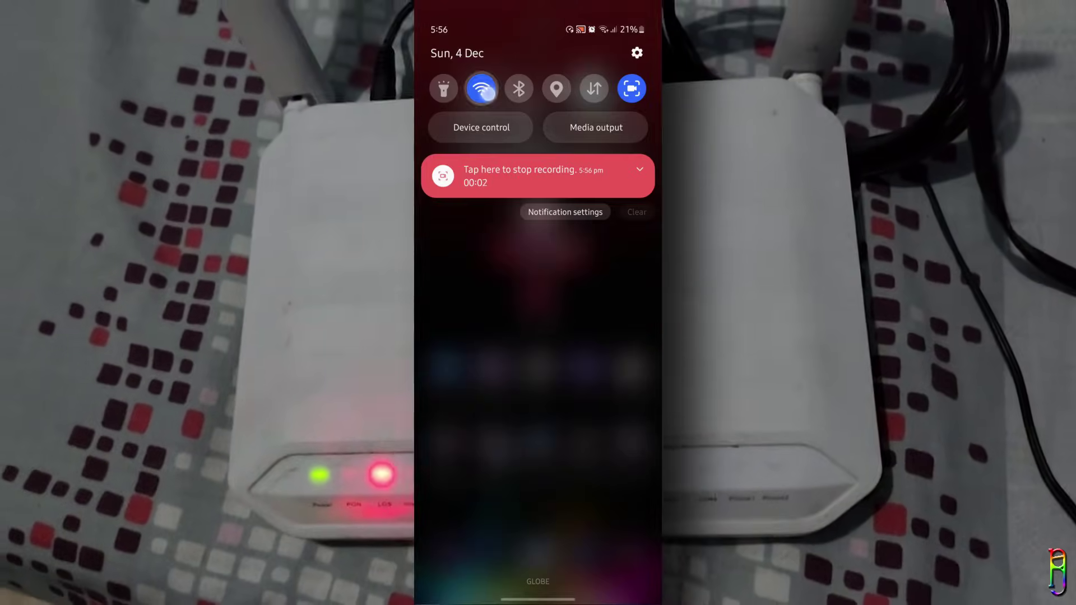
# From the Wi-Fi quick-settings tile, go to Wi-Fi settings and join PLDTHOMEFIBR18698
pyautogui.click(482, 88)
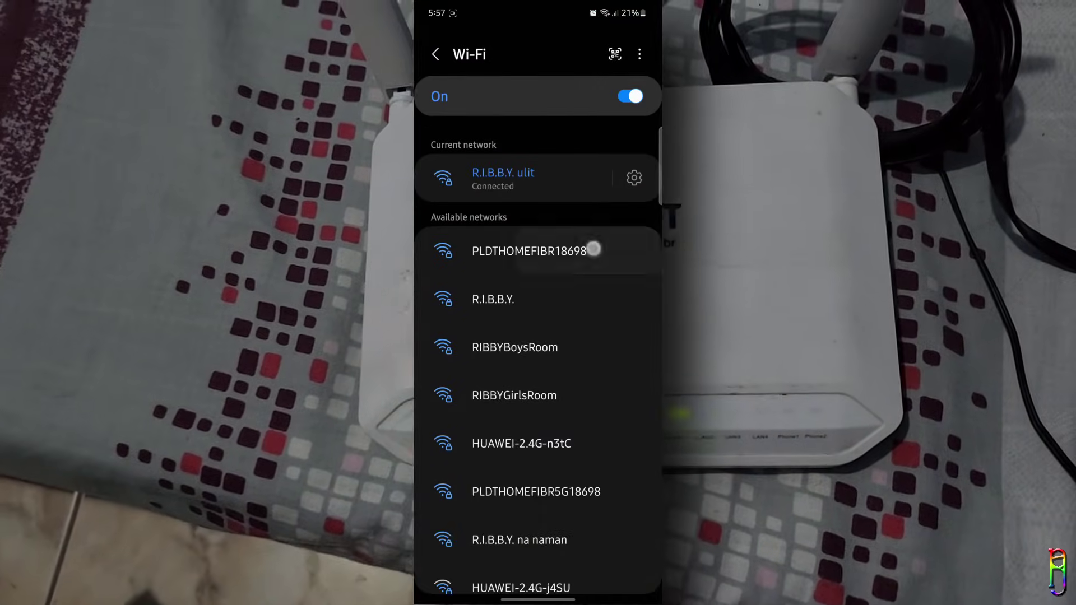
pyautogui.click(594, 248)
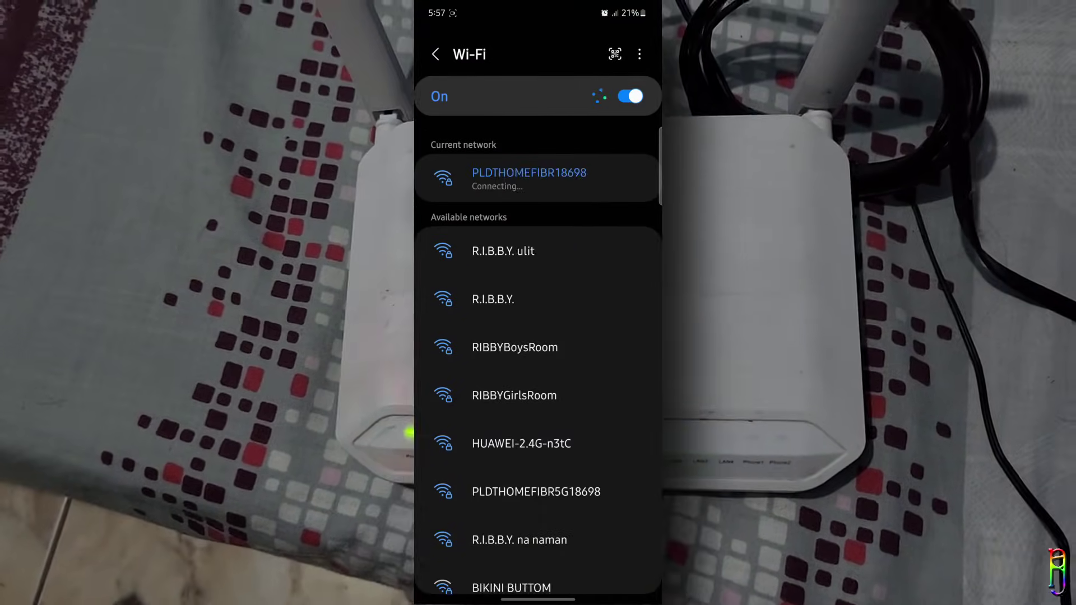